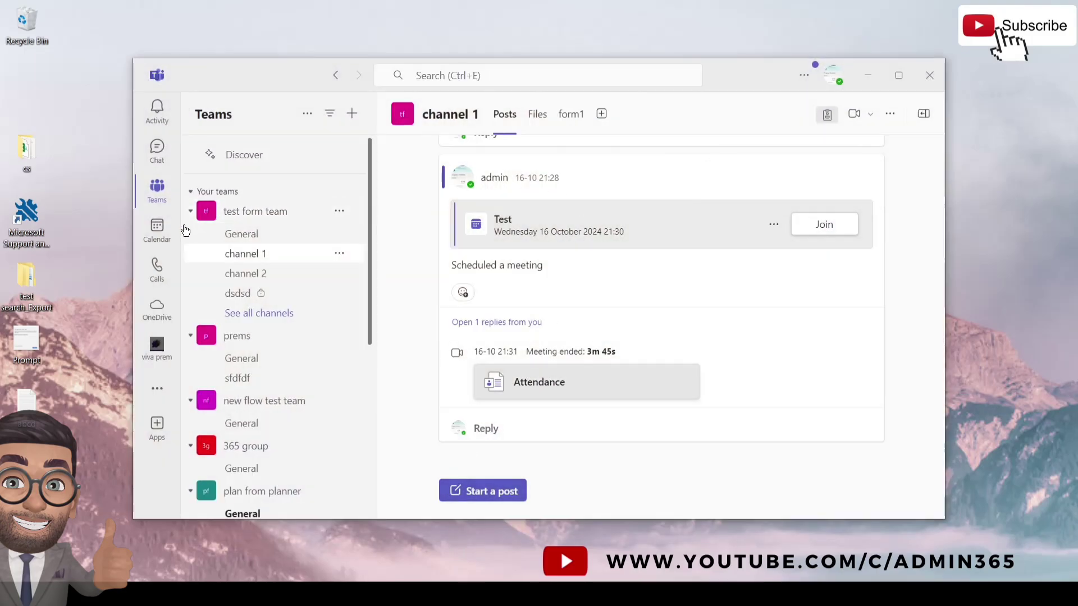
- Open the Teams calendar showing the 23–27 December 2024 work week
click(158, 161)
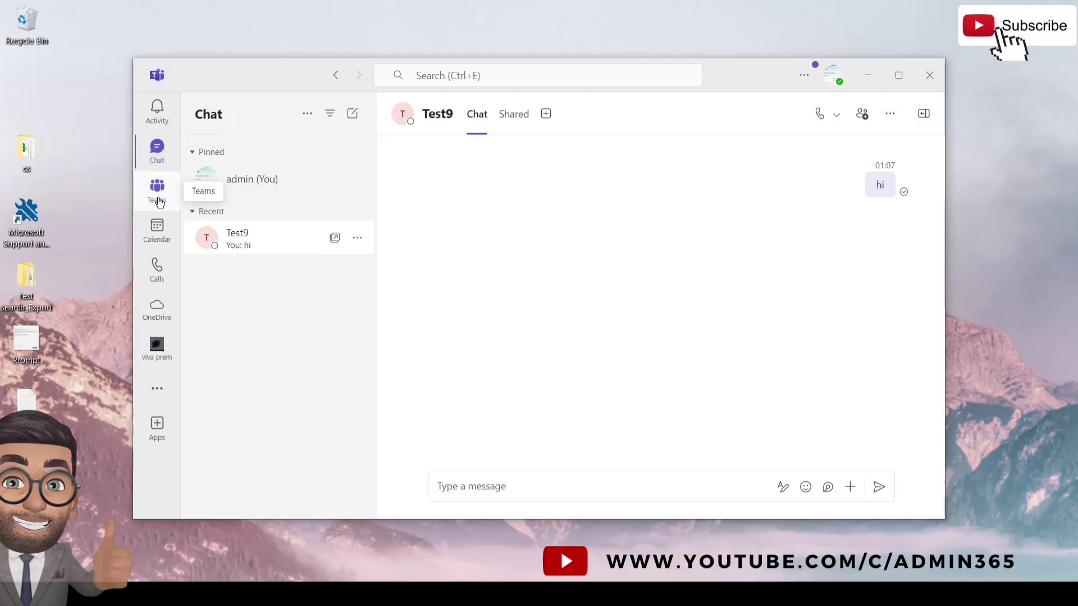
click(165, 248)
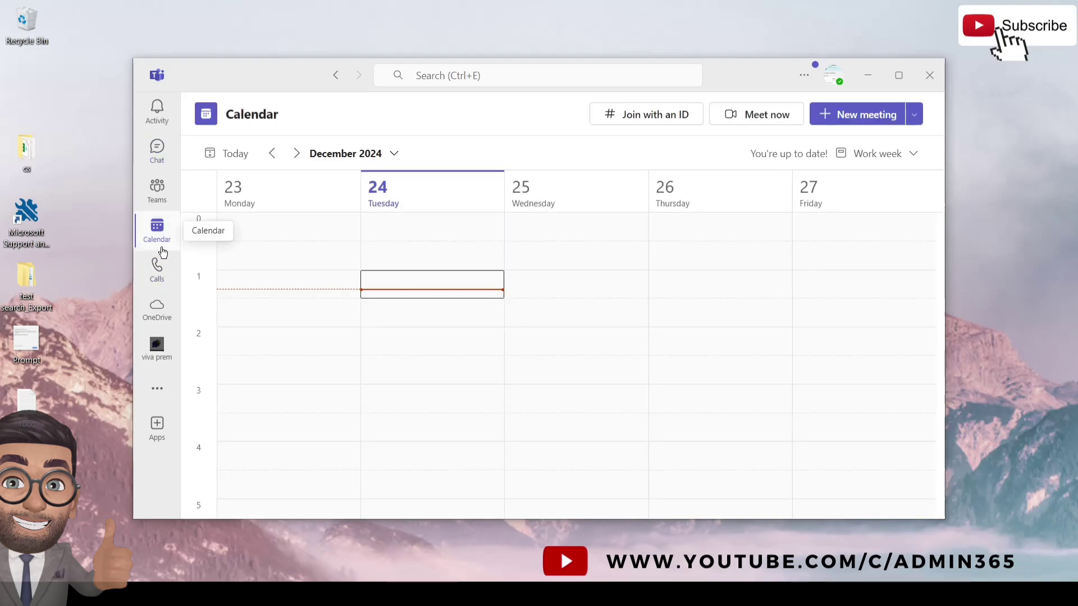
click(159, 393)
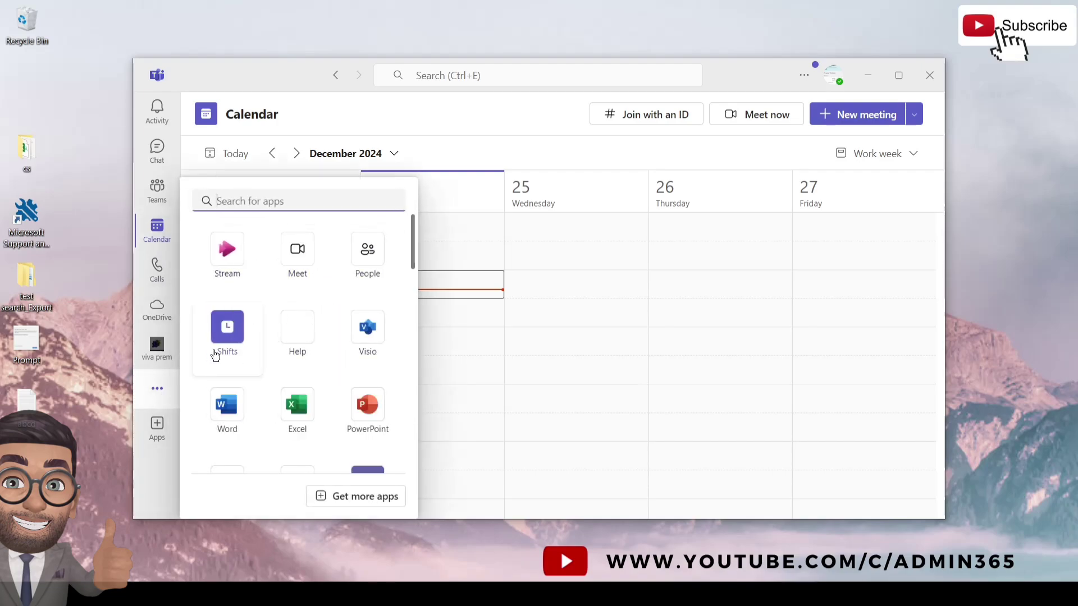
click(150, 480)
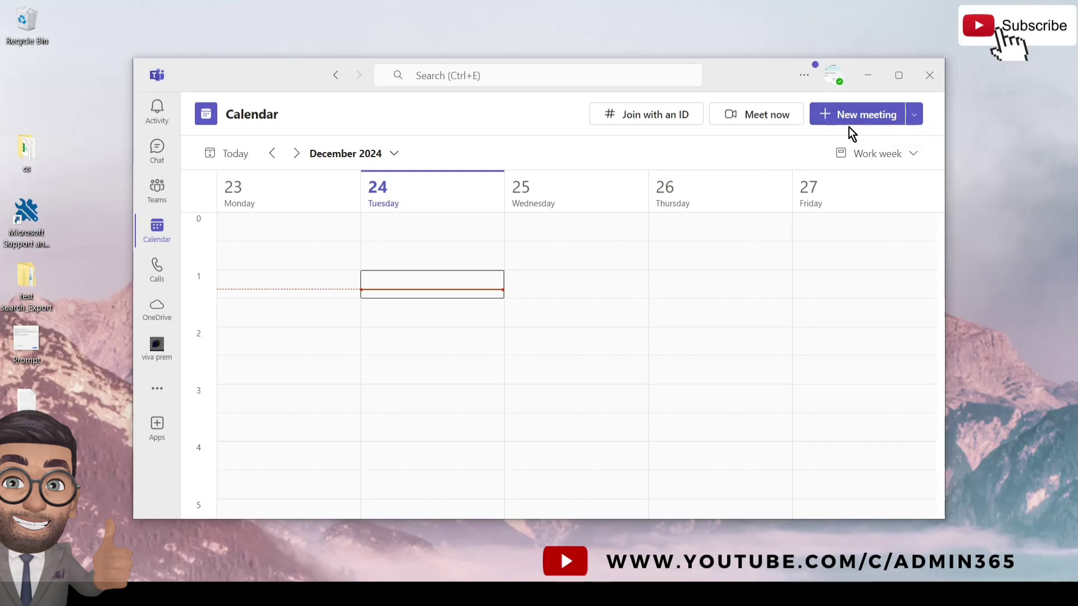
- Schedule a new meeting and title it 'Test meet'
click(916, 115)
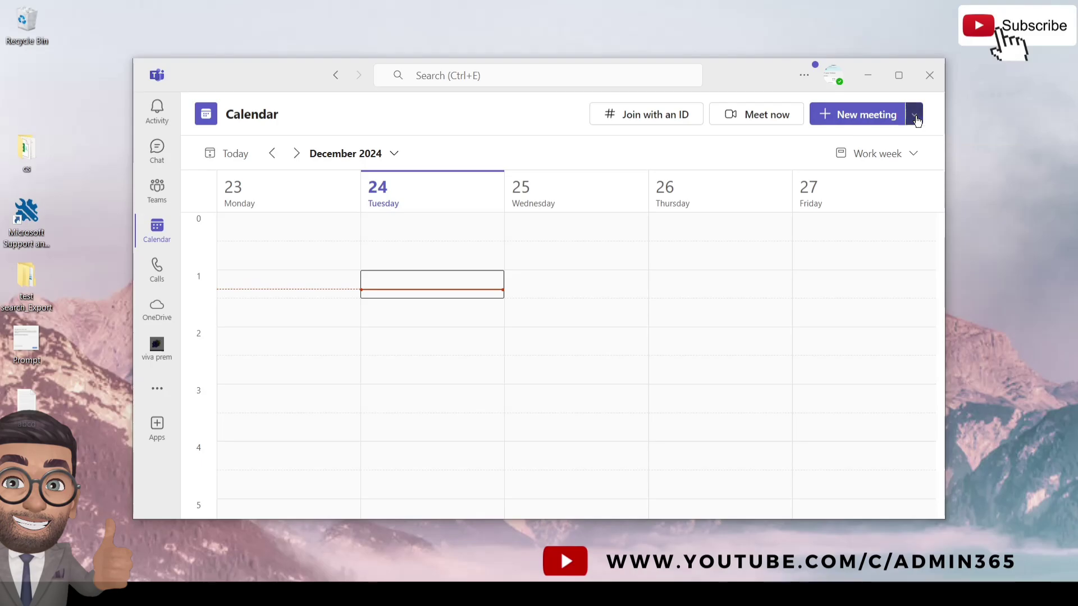
click(858, 114)
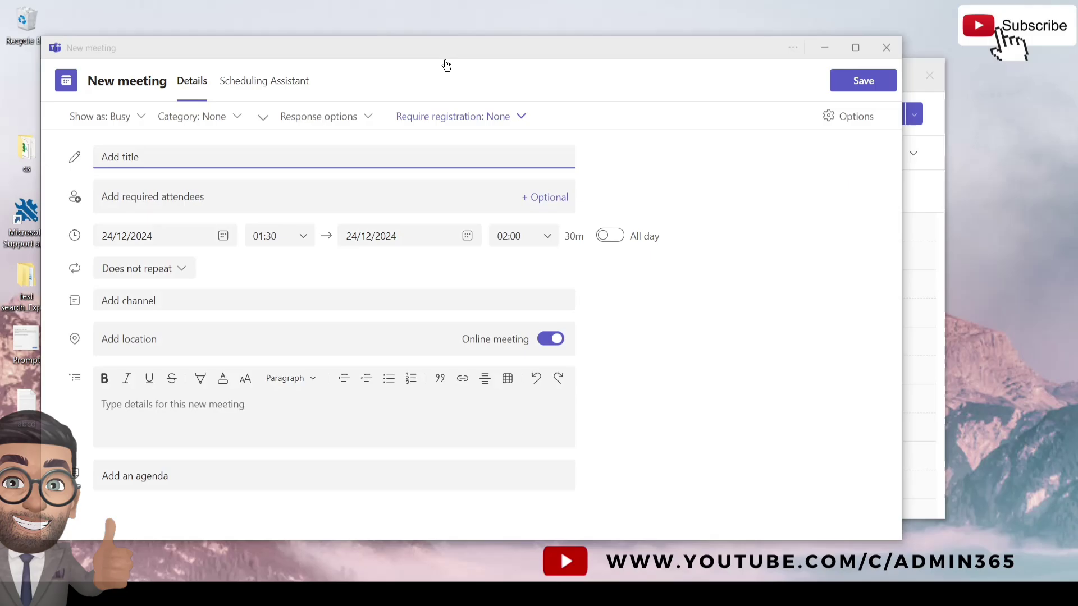
drag(436, 55, 547, 55)
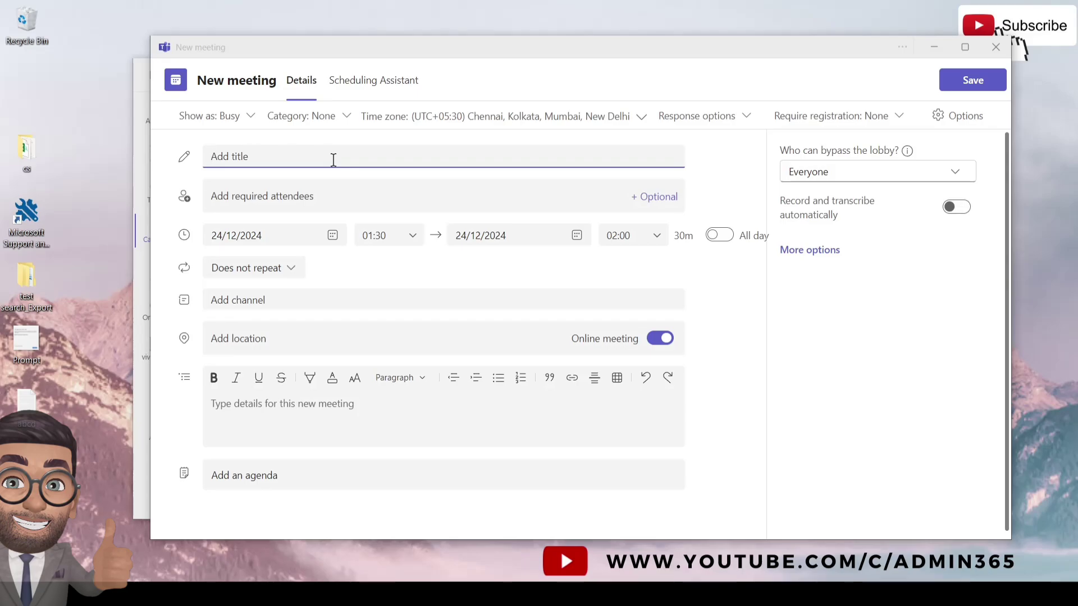
text(Test meet)
click(289, 197)
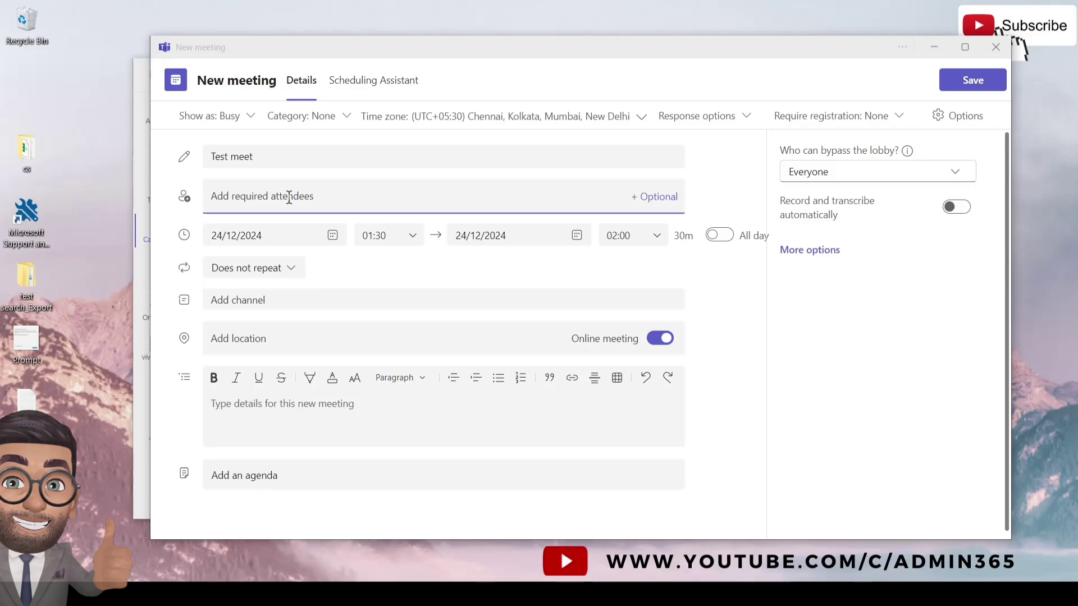
- Add an internal user found by searching 'test' and an external e-mail address as required attendees
text(test)
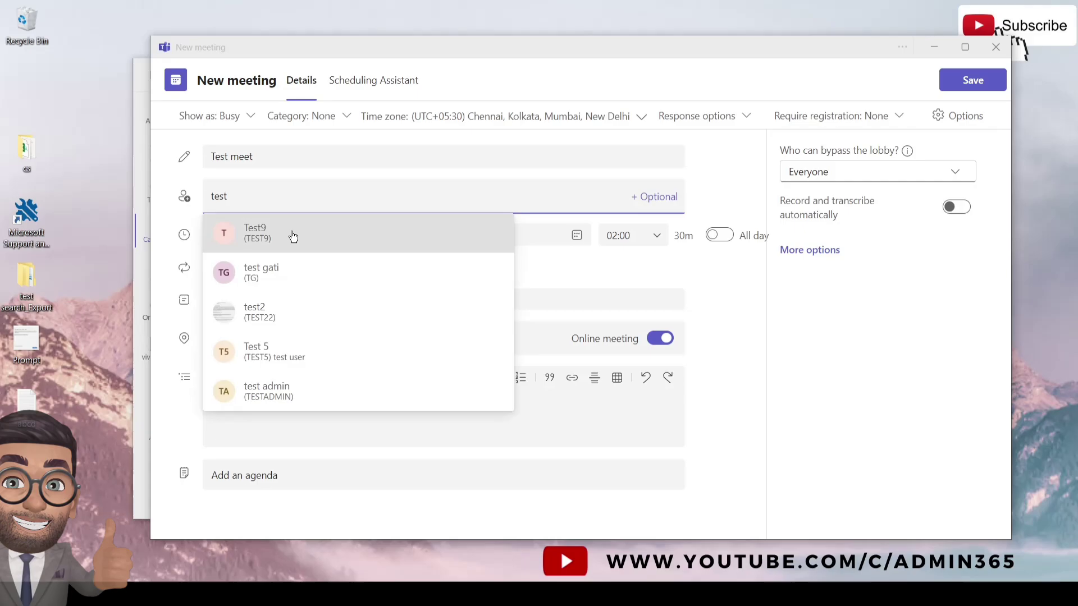
click(294, 235)
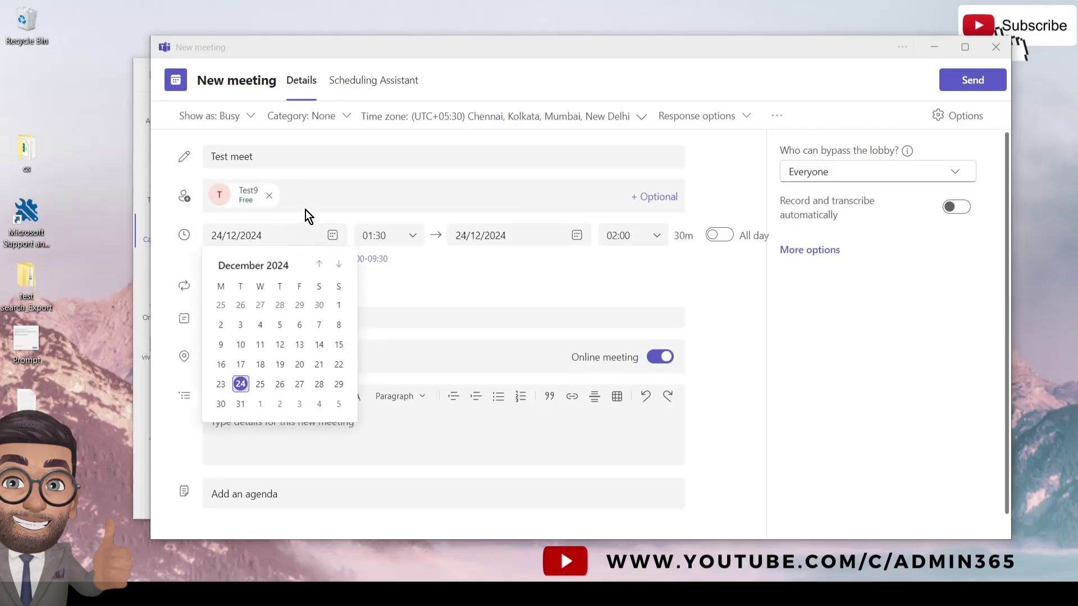
click(311, 200)
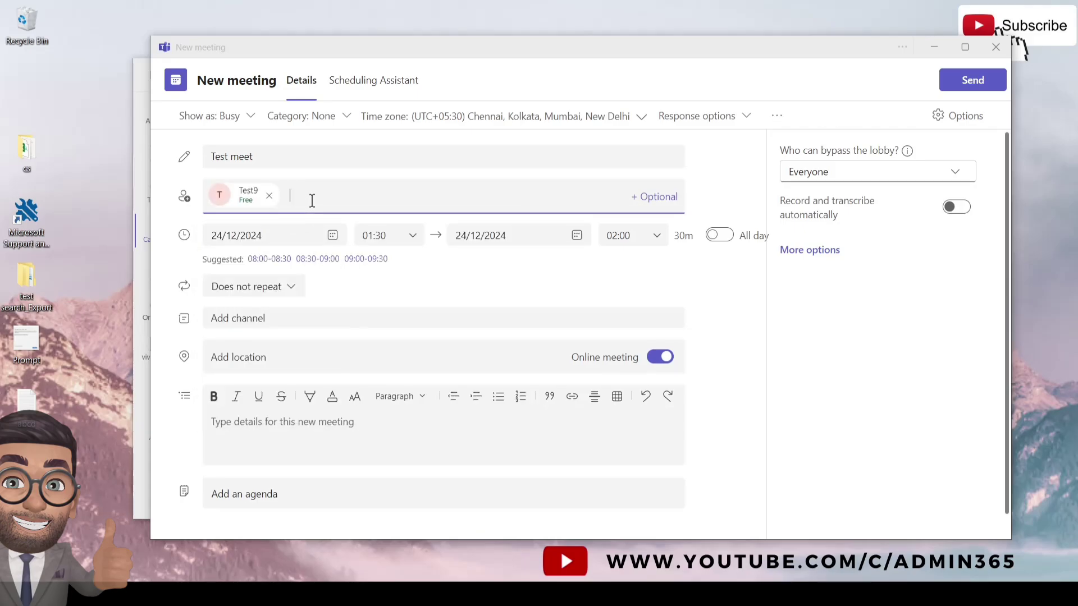
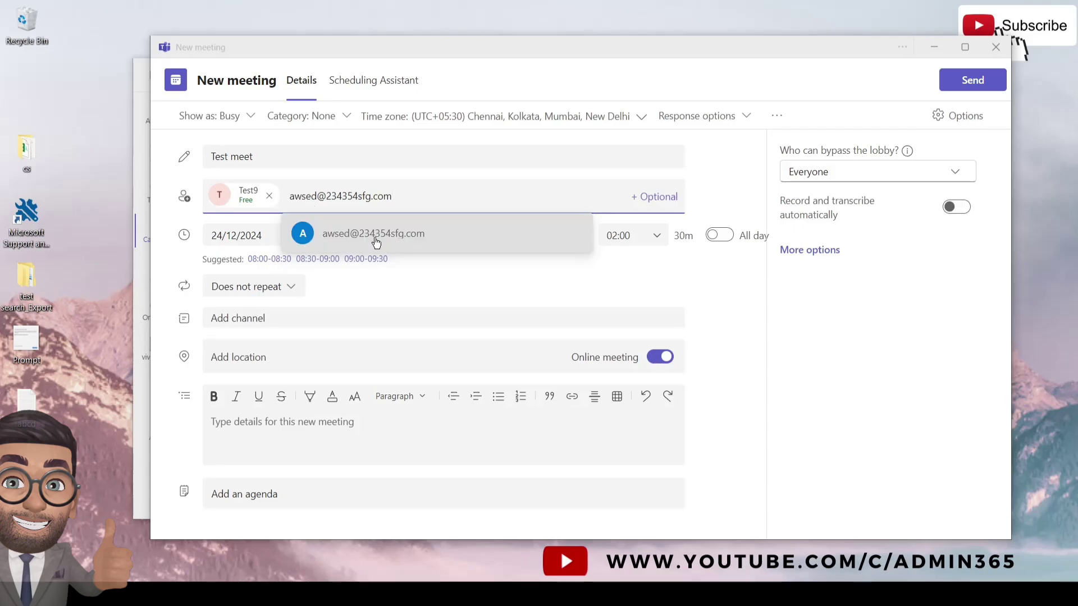
click(376, 241)
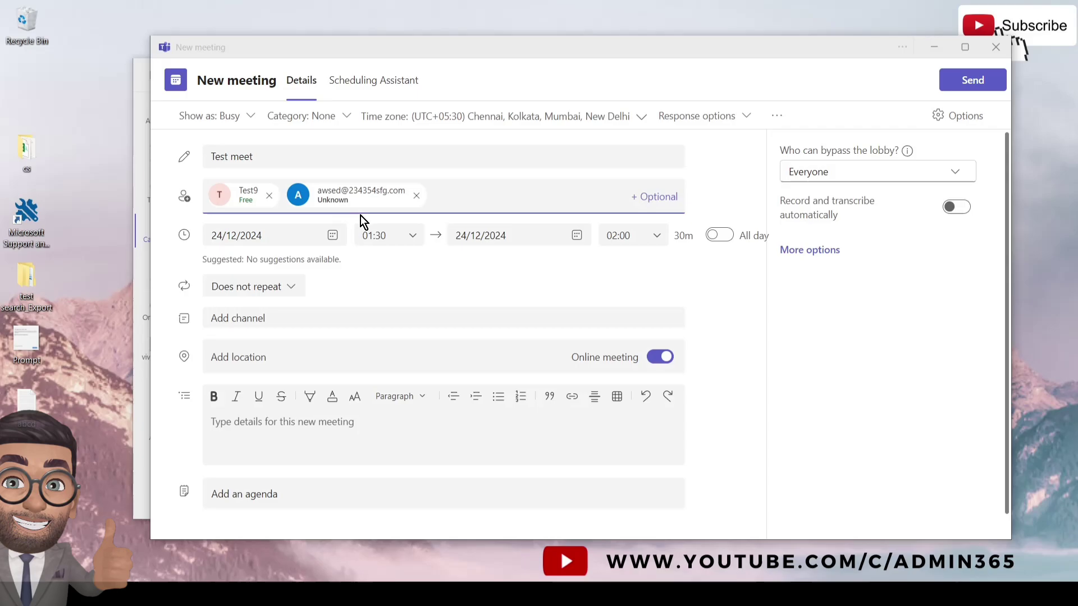
- Show the optional attendees row below the required attendees
click(656, 197)
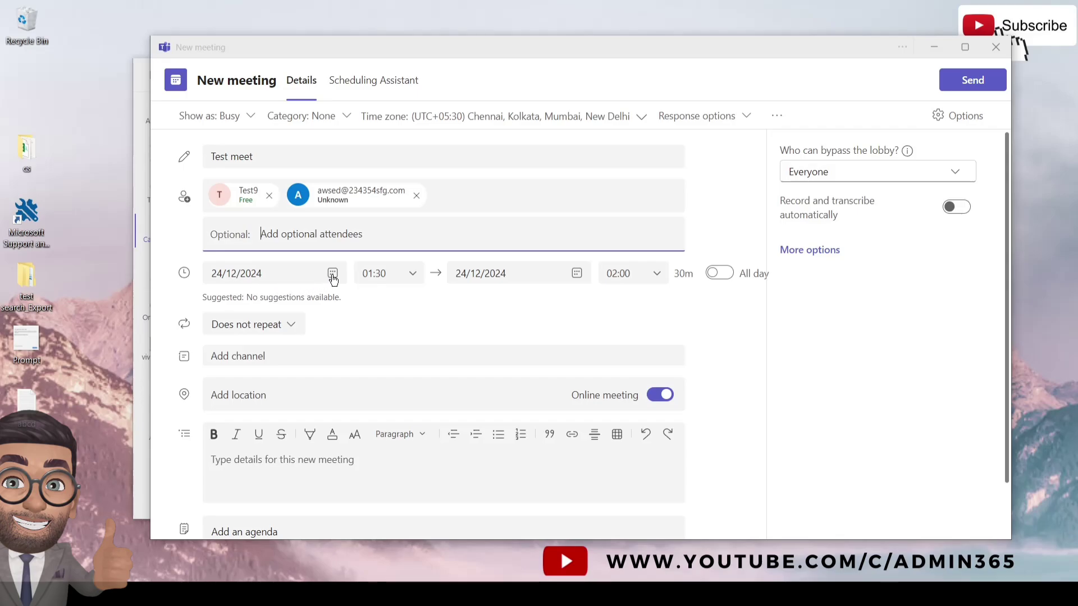
- Move the meeting date to 25 December 2024
click(333, 274)
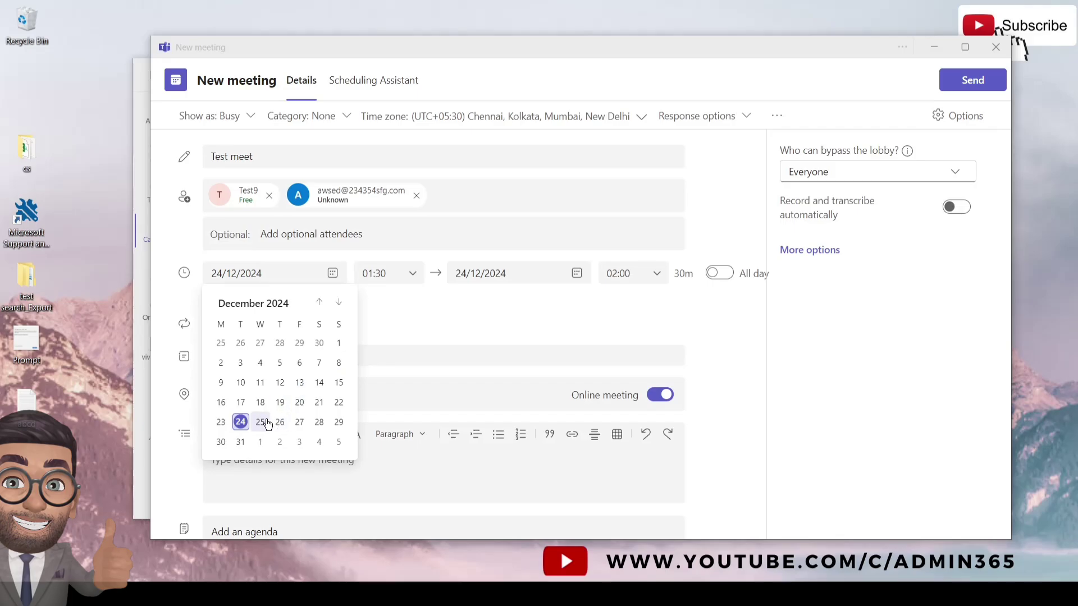
click(262, 422)
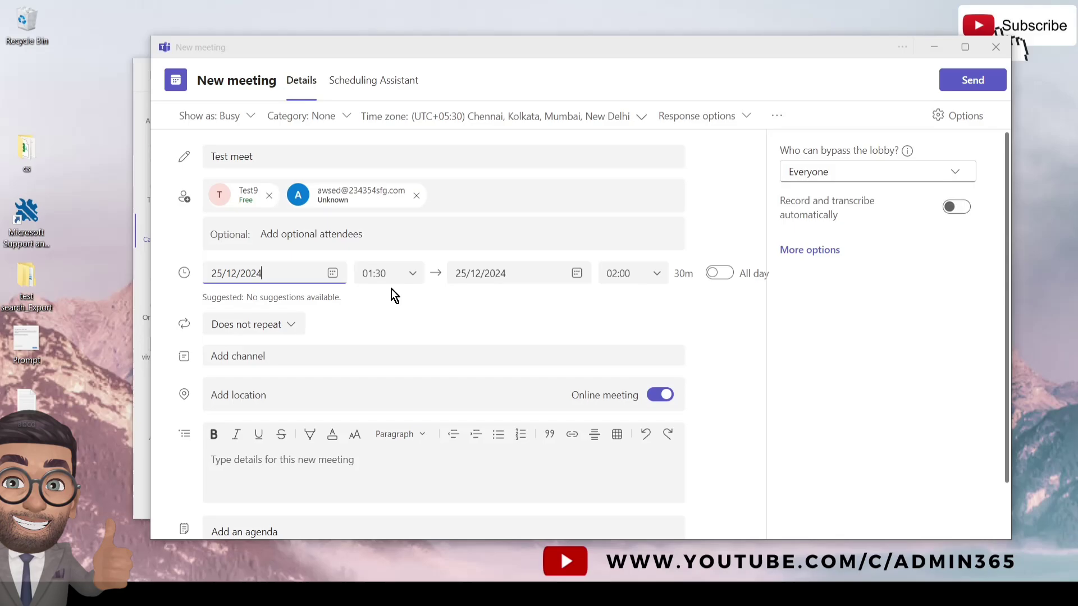
click(682, 274)
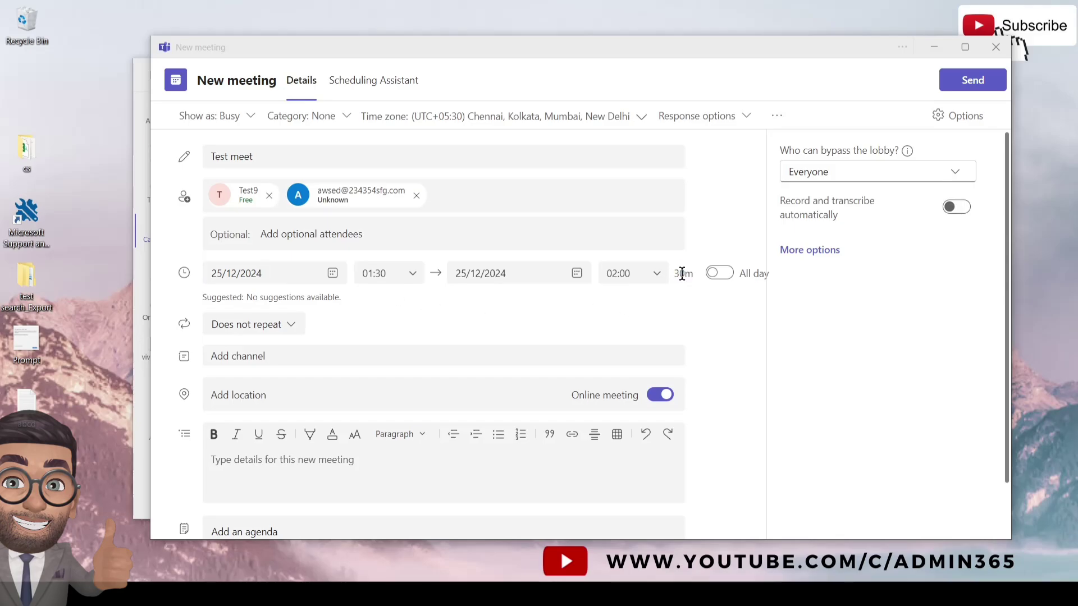
drag(682, 274, 689, 276)
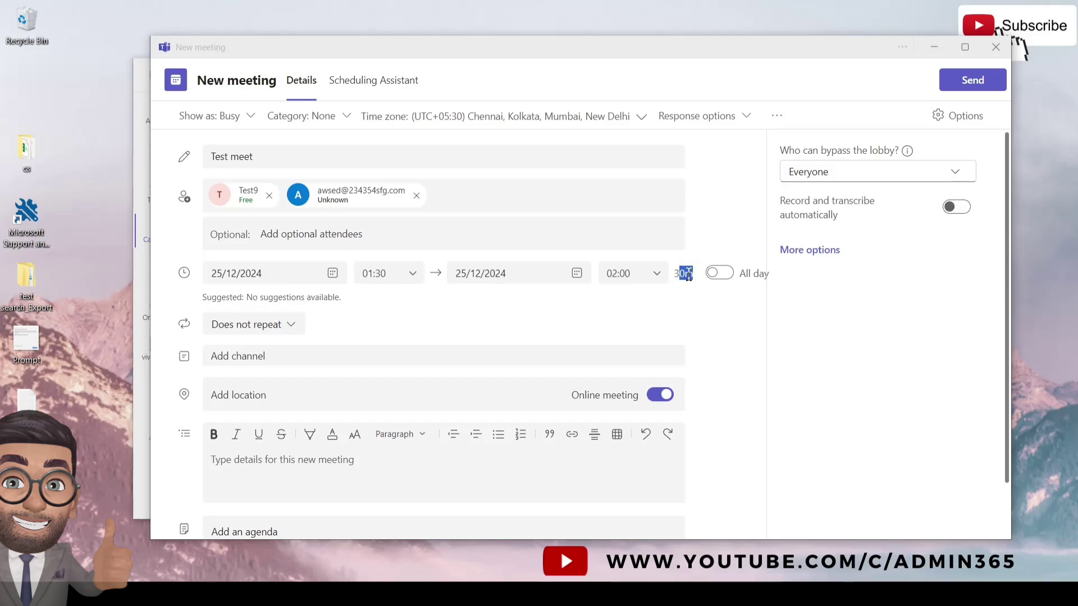
- Keep the meeting at 01:30–02:00, not all-day and not repeating, and show the channel list
click(717, 277)
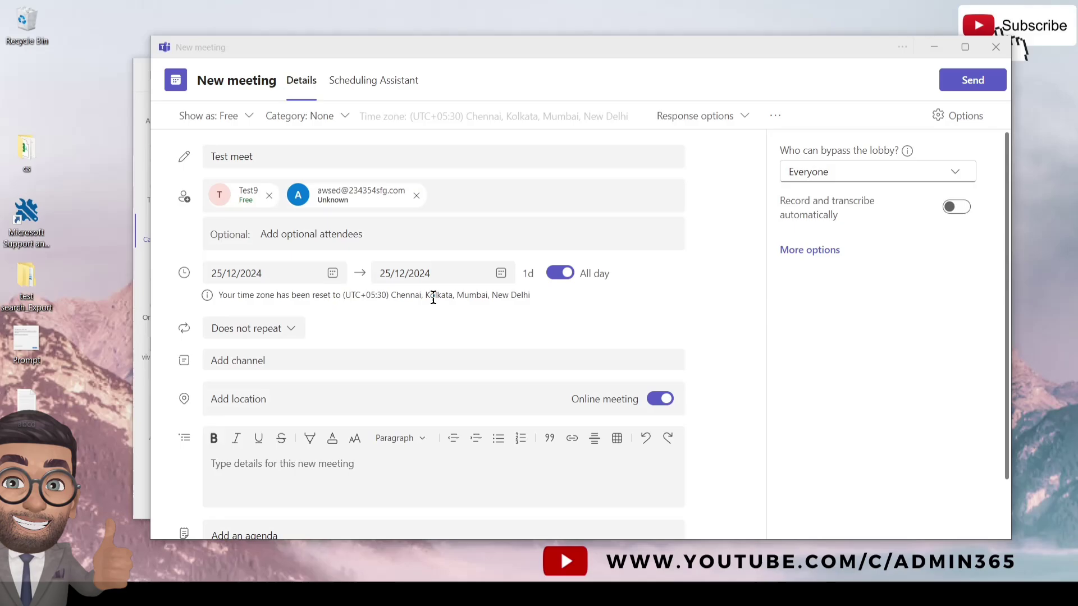
click(561, 275)
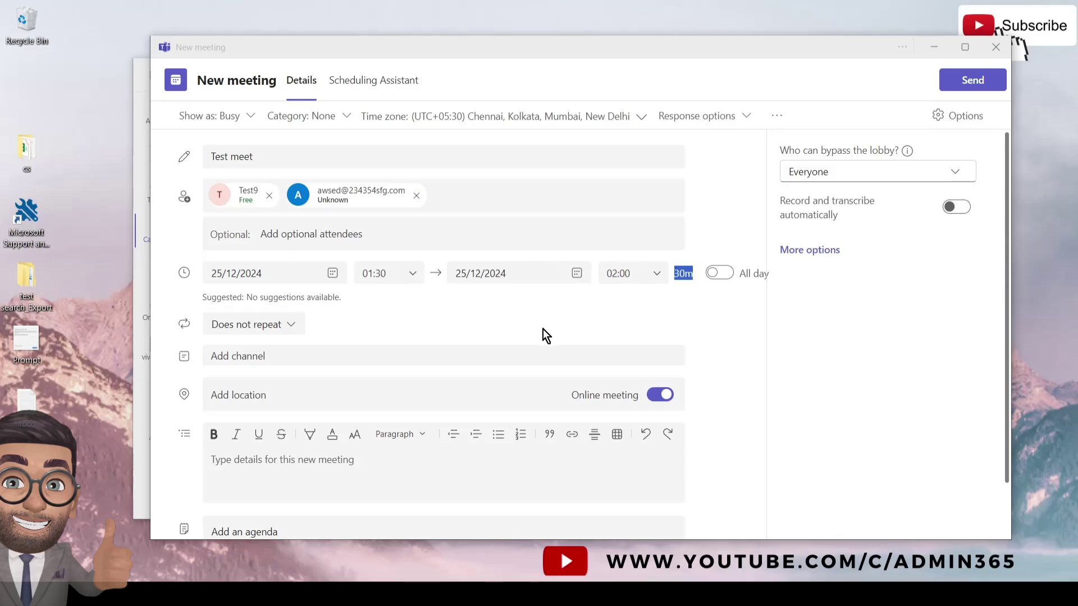
click(290, 331)
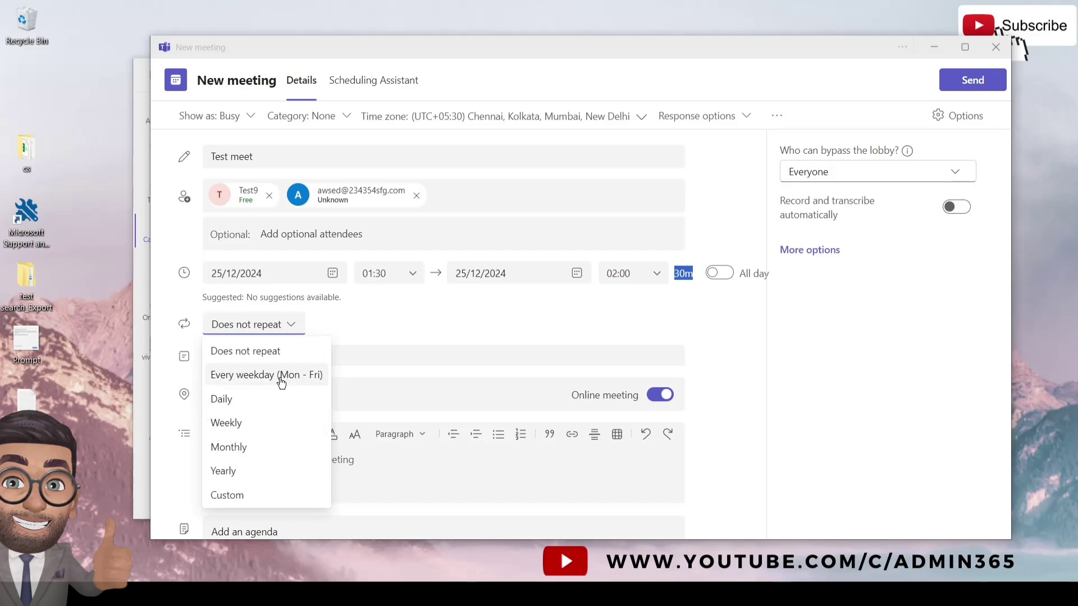
click(363, 332)
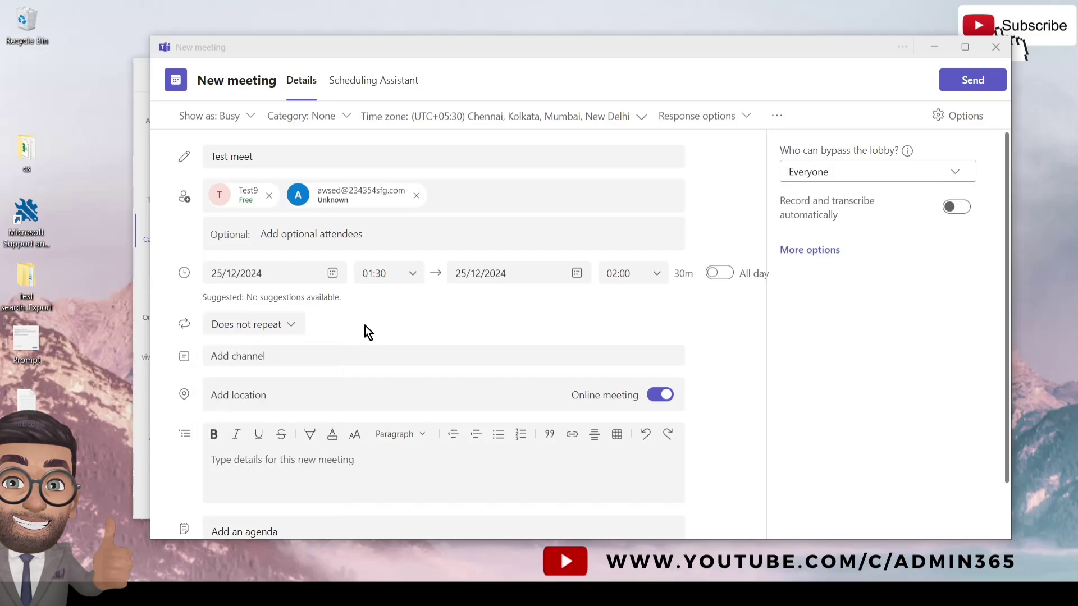
click(270, 359)
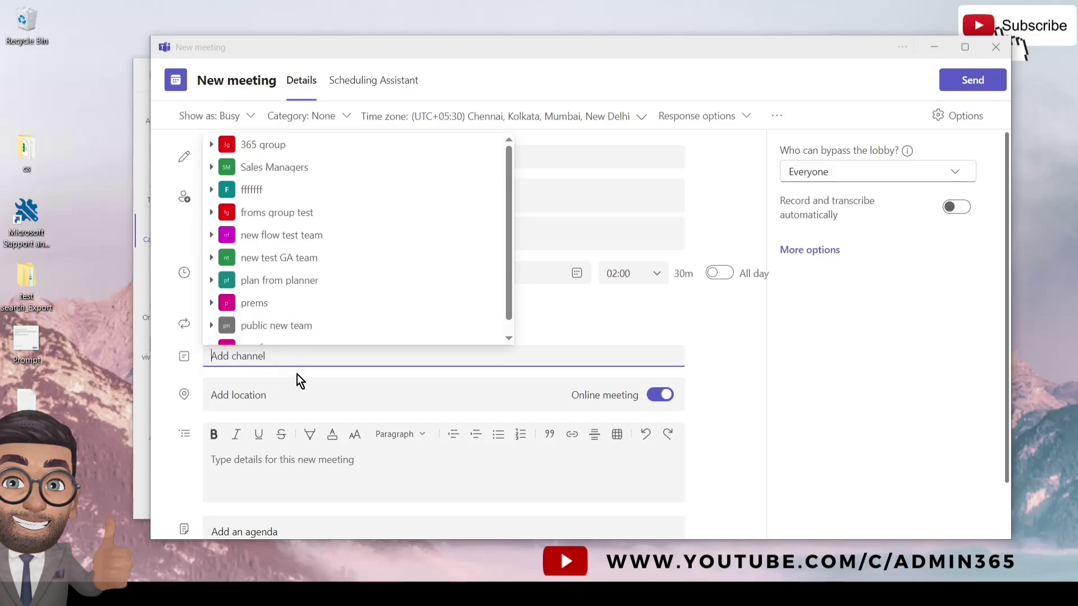
- Dismiss the channel list without adding a channel and review the whole meeting form
click(554, 326)
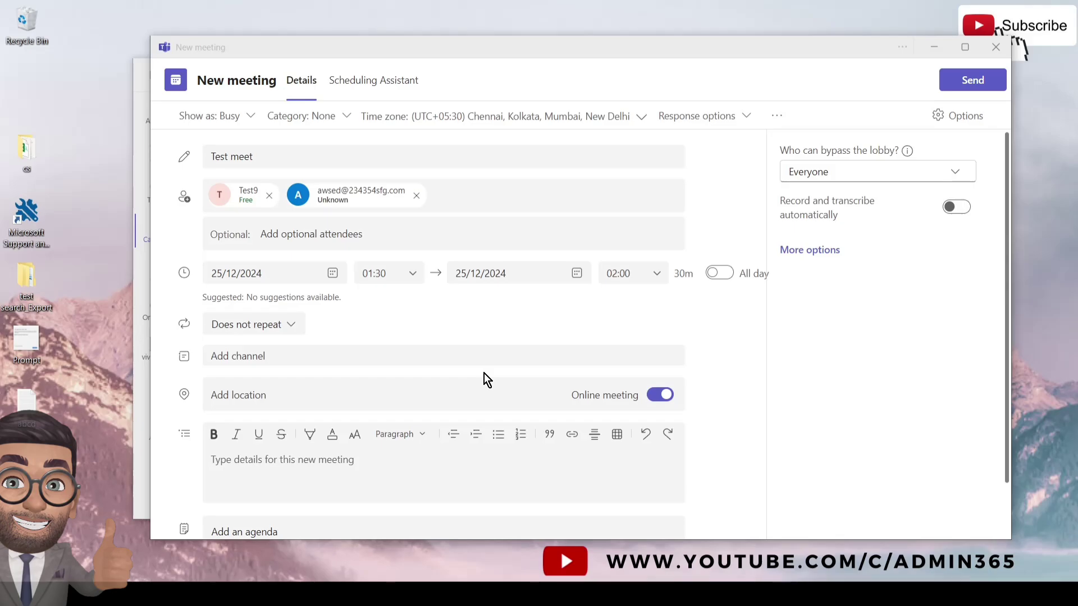
scroll(484, 373, down, 2)
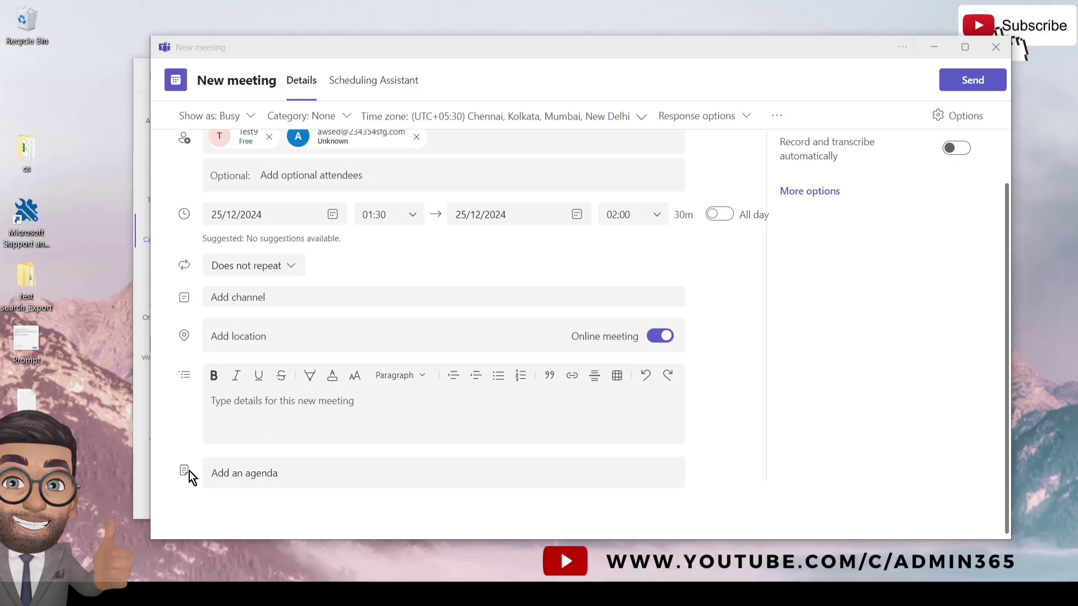
scroll(423, 180, up, 1)
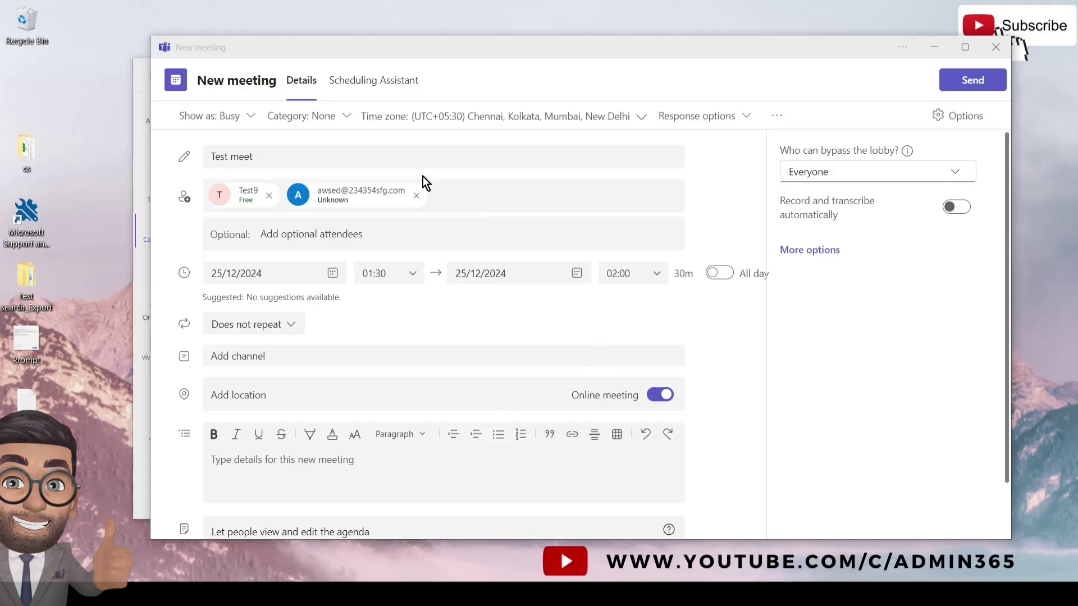
- In meeting options, keep lobby bypass set to Everyone and review the other settings
click(809, 251)
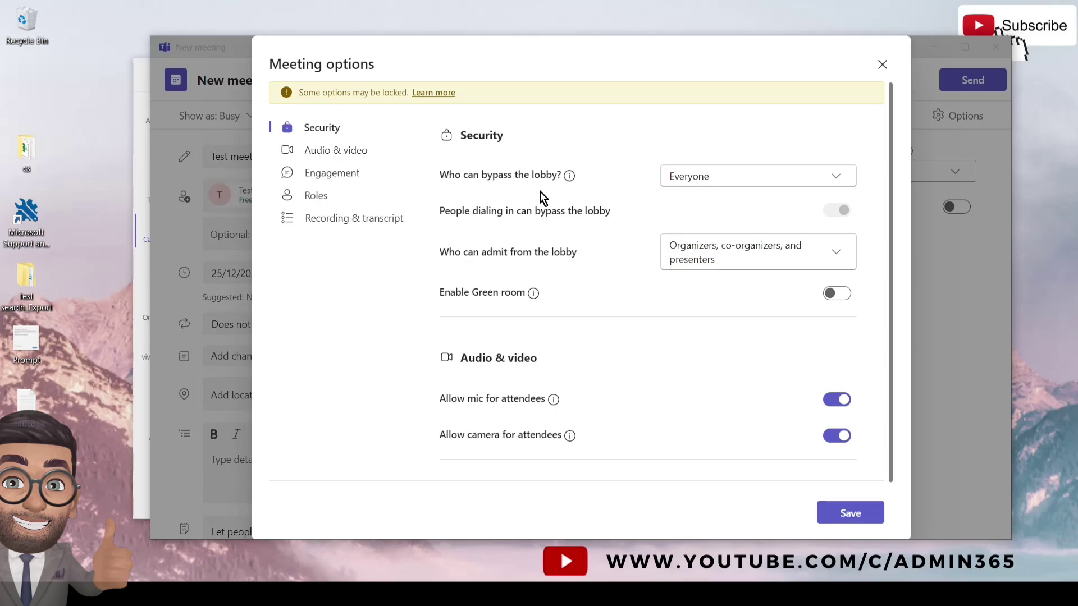
click(750, 184)
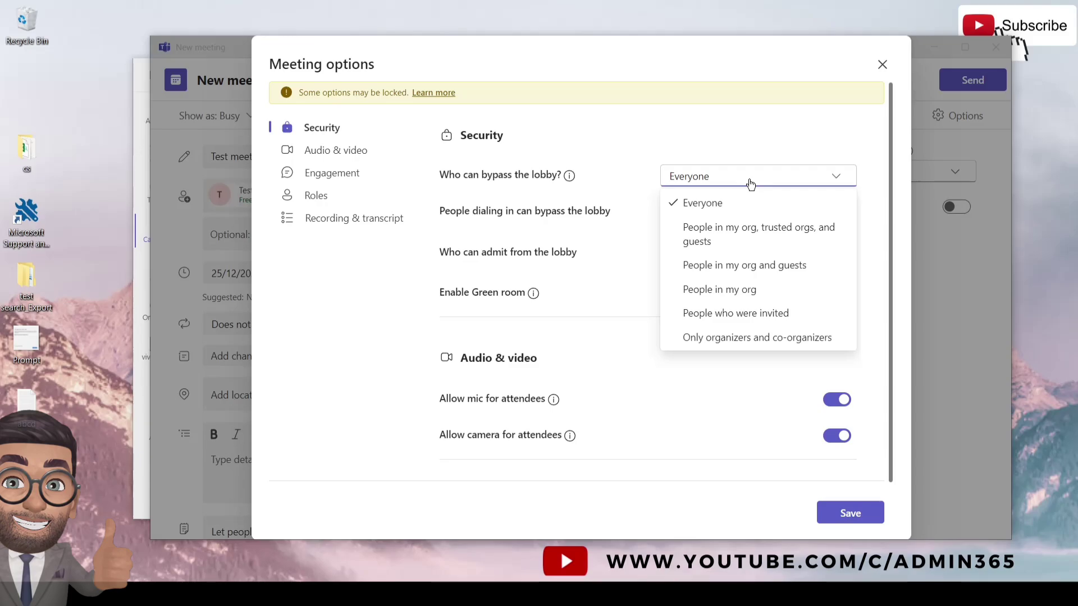
click(750, 184)
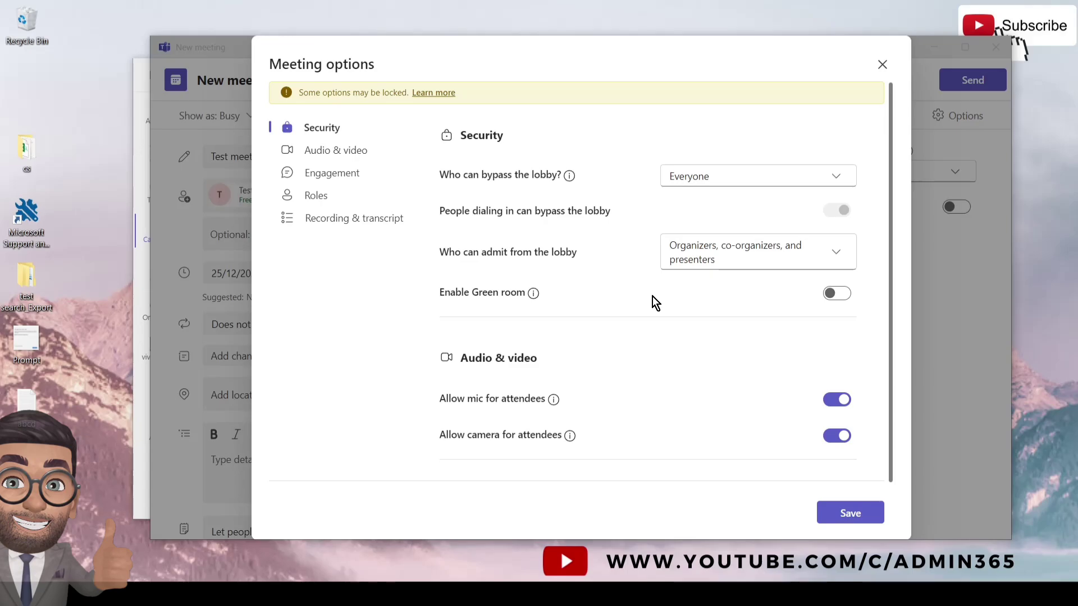
scroll(652, 297, down, 4)
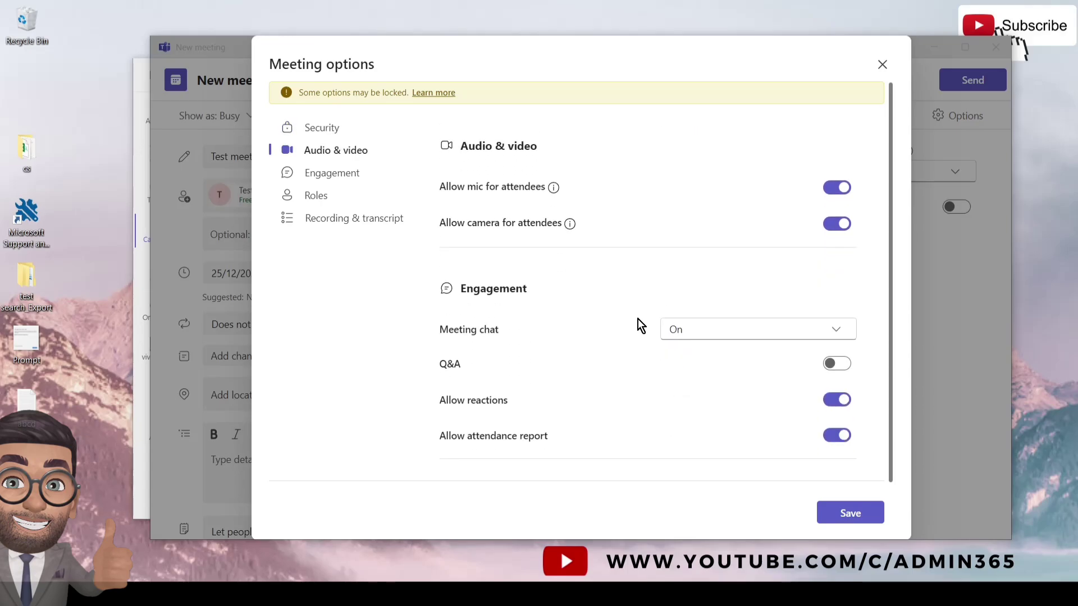
scroll(637, 319, down, 8)
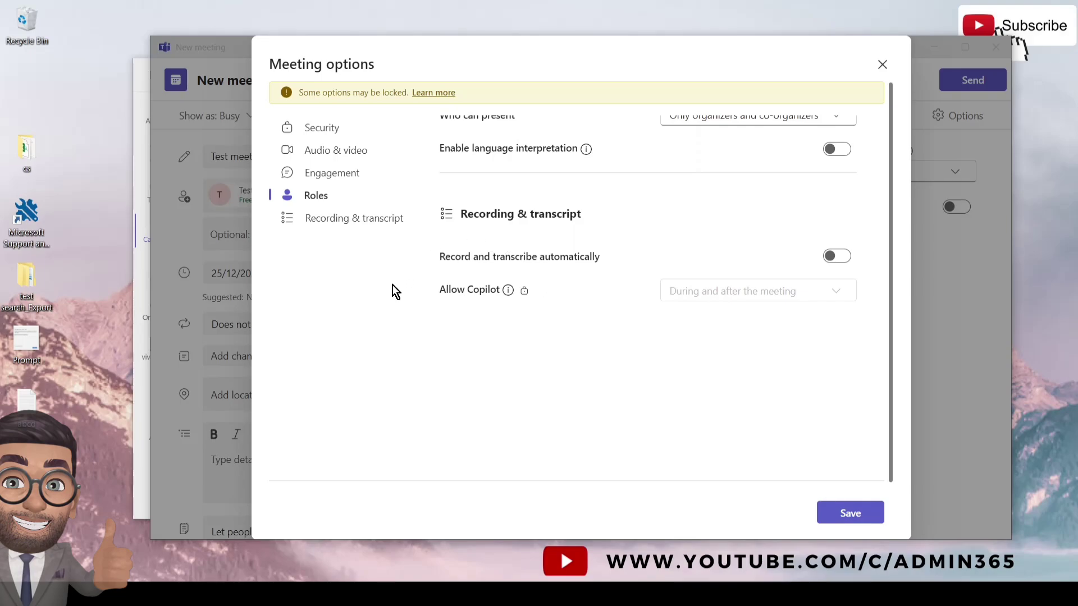
scroll(433, 318, down, 1)
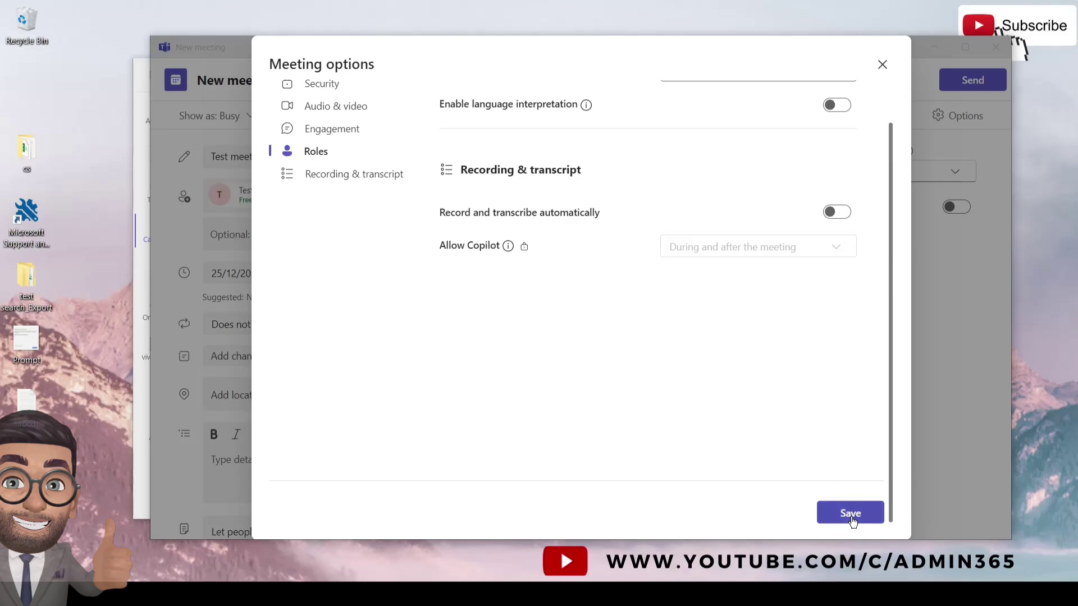
- Close meeting options, check availability in the Scheduling Assistant, and return to Details
click(883, 66)
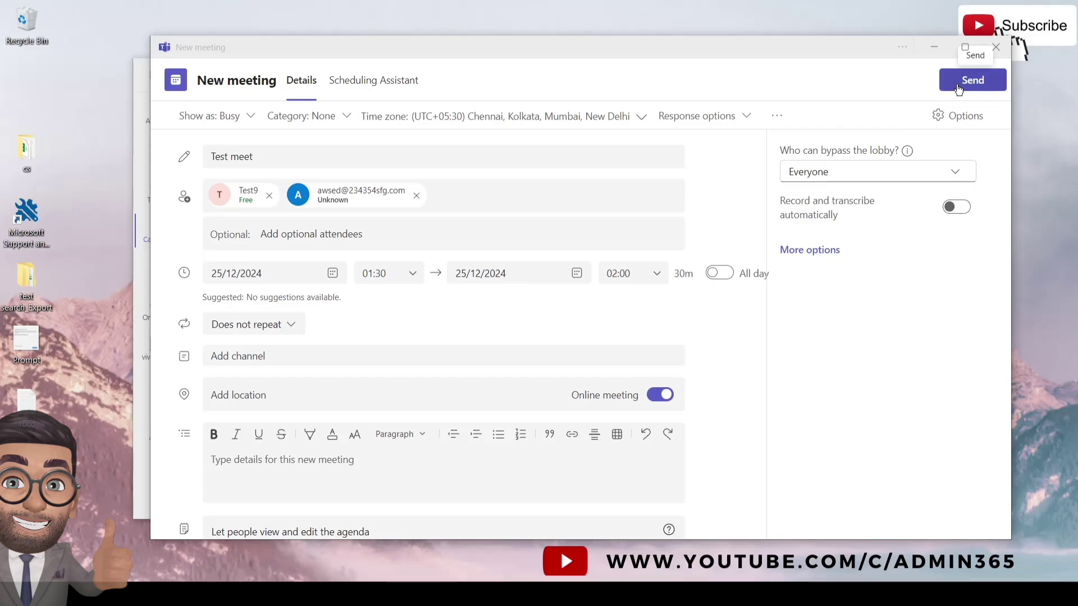
click(383, 87)
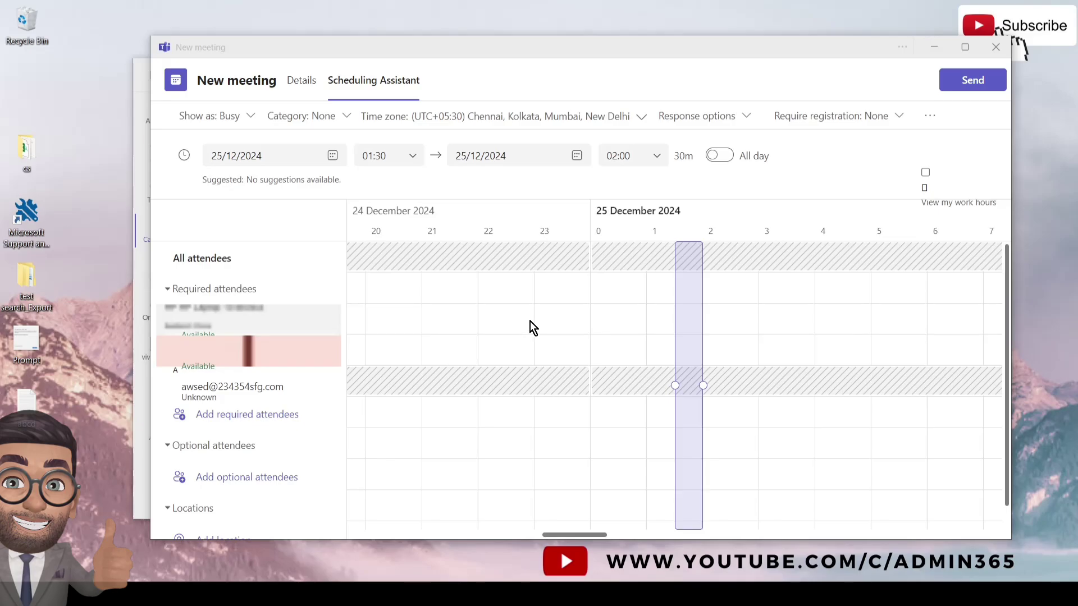
click(304, 86)
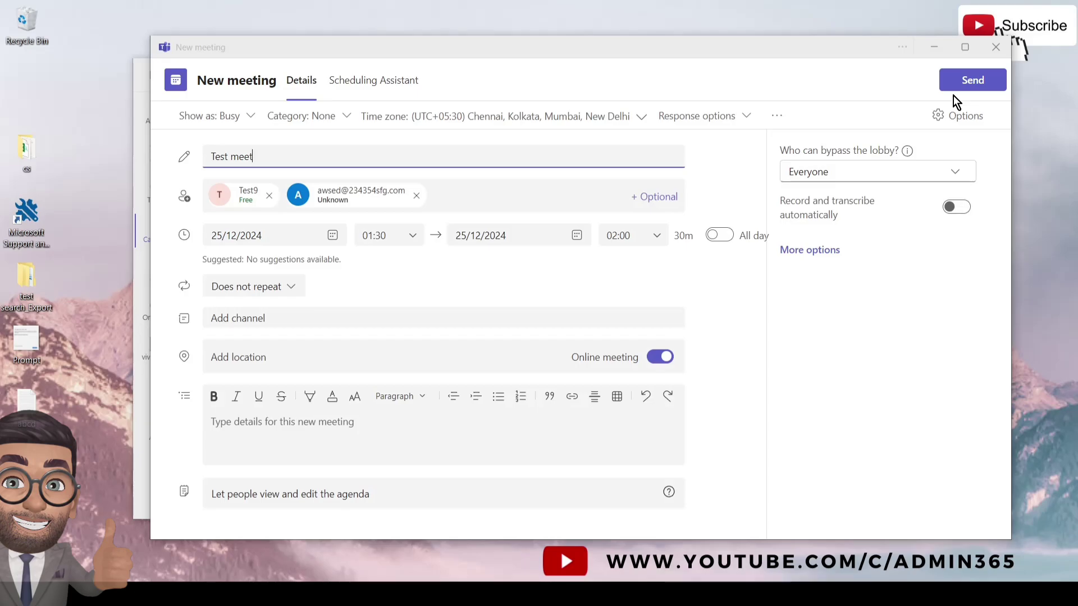
- Send the Test meet invitation so it shows on 25 December, 01:30–02:00
click(974, 86)
click(974, 85)
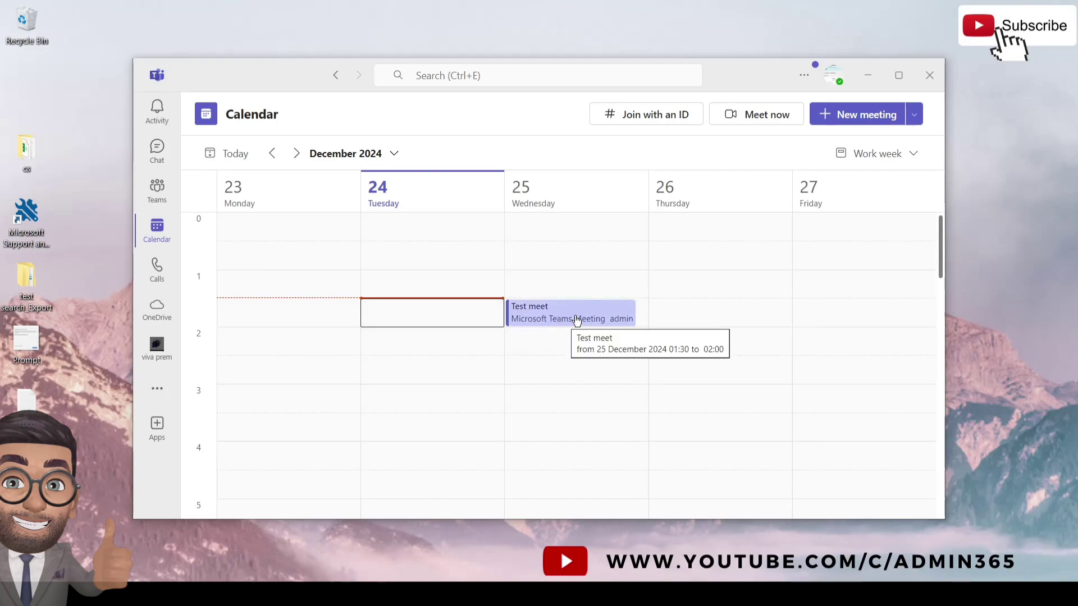
- Reopen Test meet and move its start from 01:30 to 02:00, making it 02:00–02:30
double_click(539, 312)
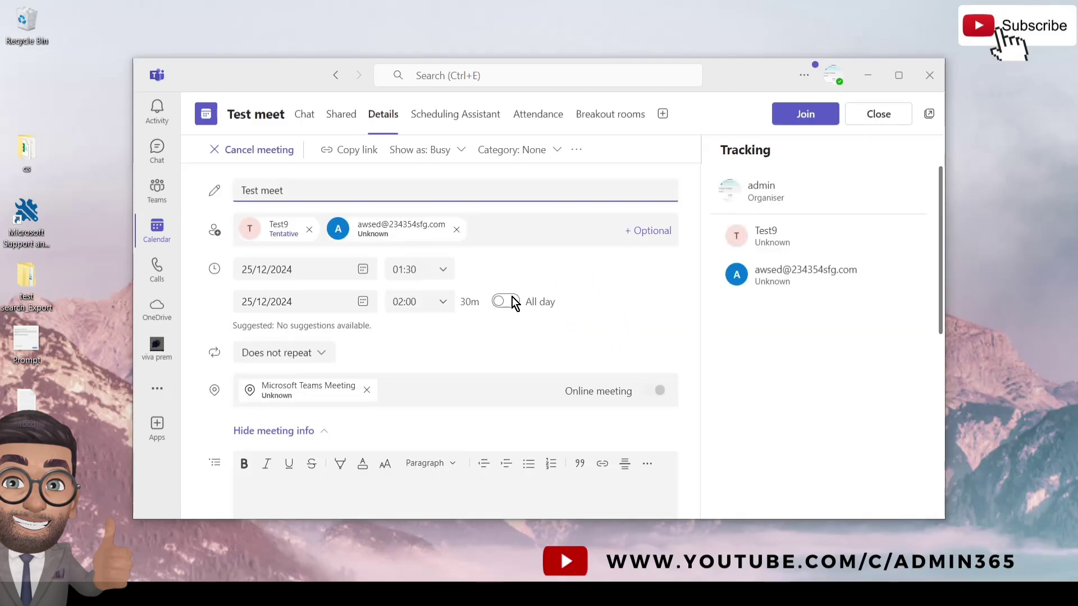
scroll(598, 308, down, 1)
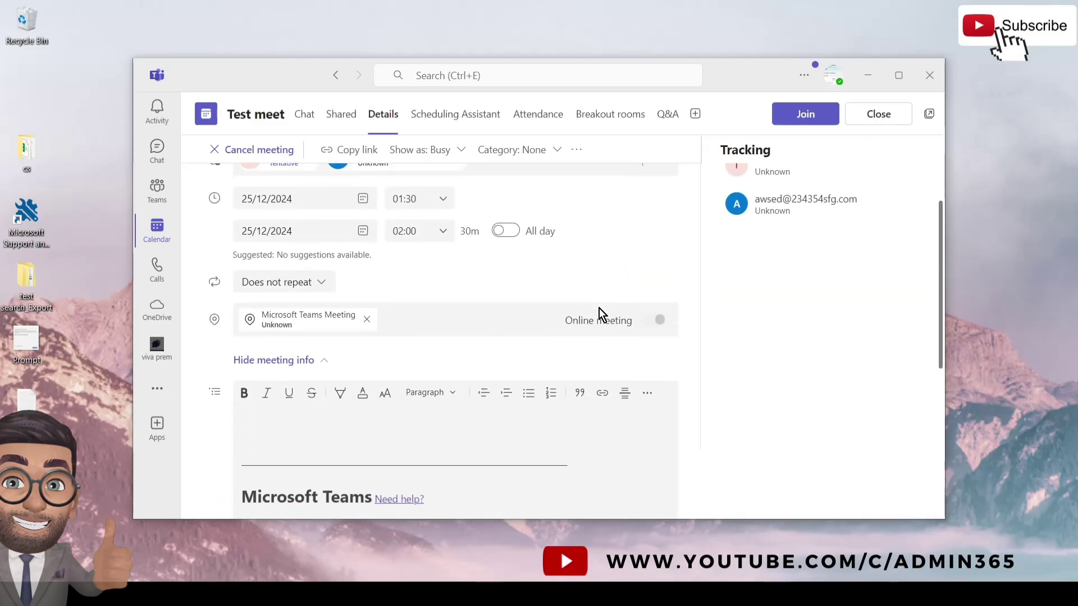
scroll(555, 308, up, 1)
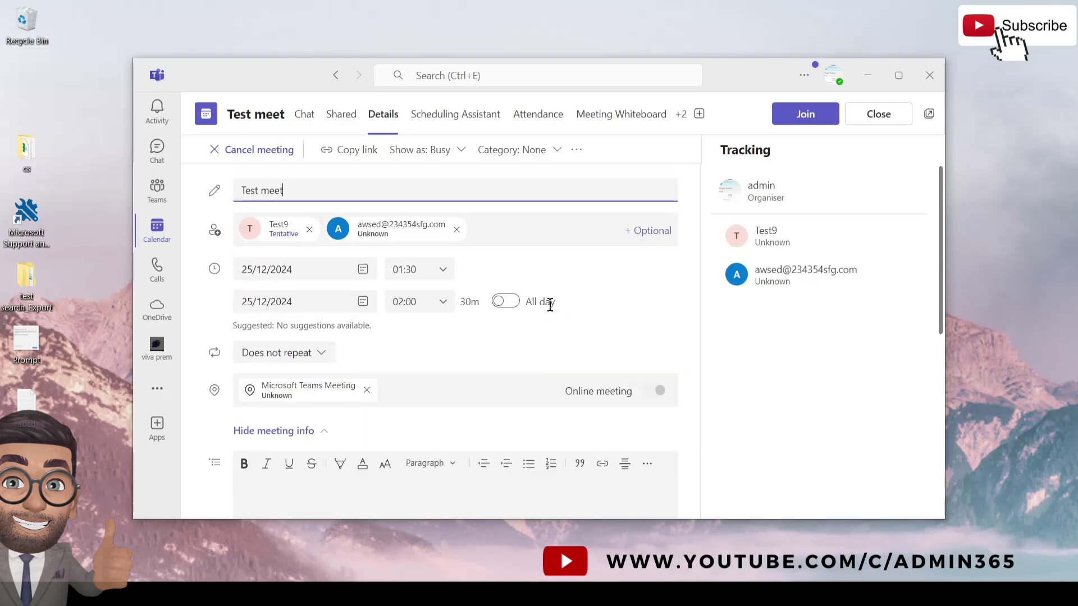
click(438, 272)
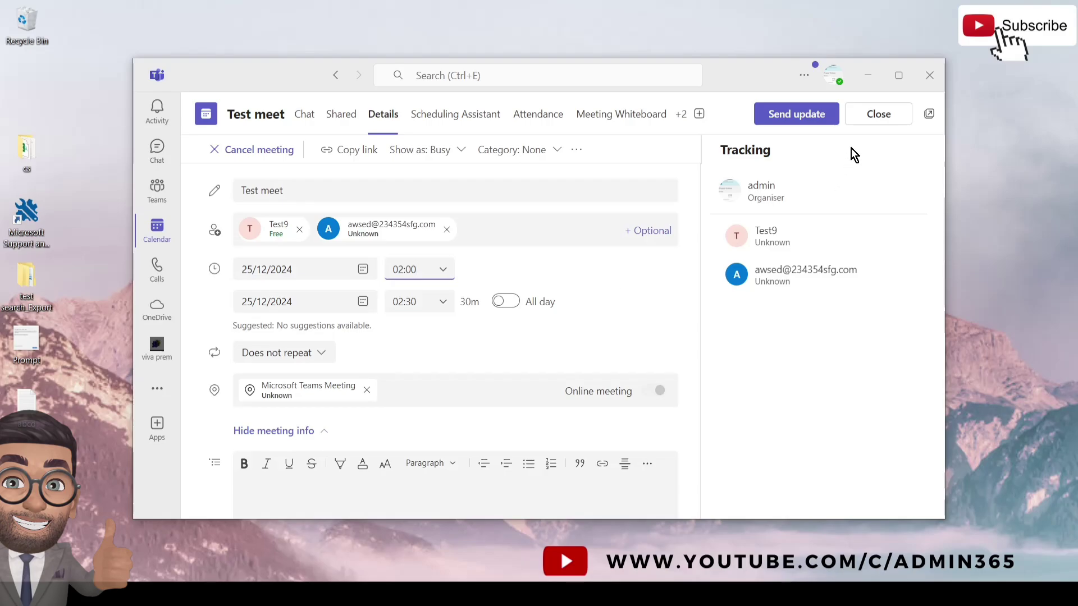
- Close the edited meeting and discard the unsaved 02:00 time change, keeping 01:30–02:00
click(879, 115)
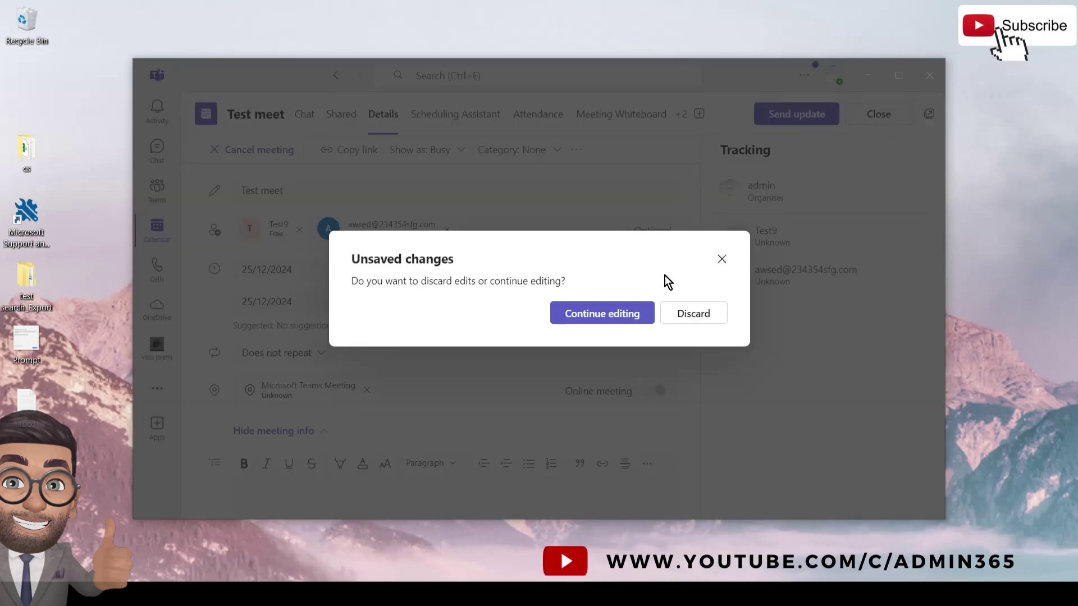
click(679, 314)
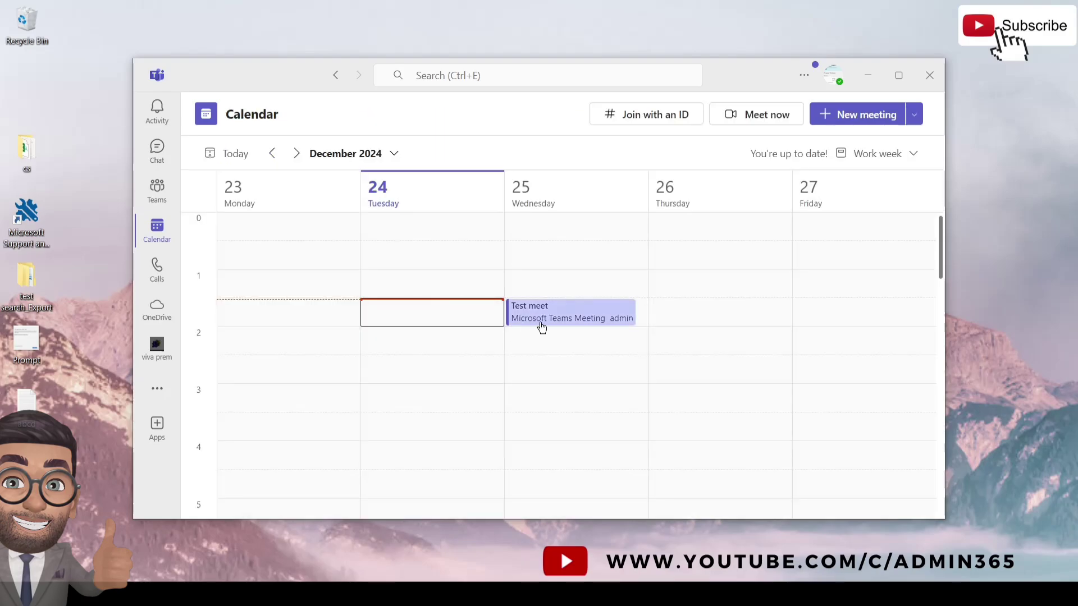